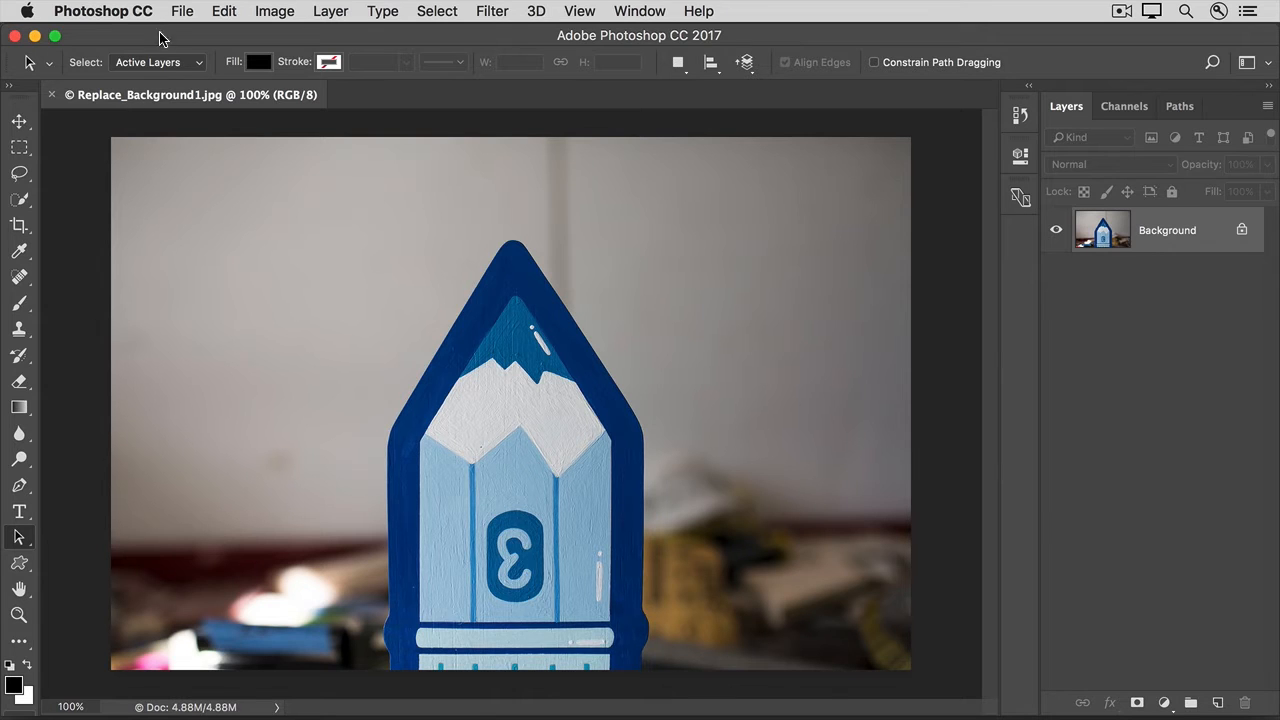
# - Place Replace_Background2.jpg as an embedded image in the pencil document, keeping its default size and position
pyautogui.click(178, 12)
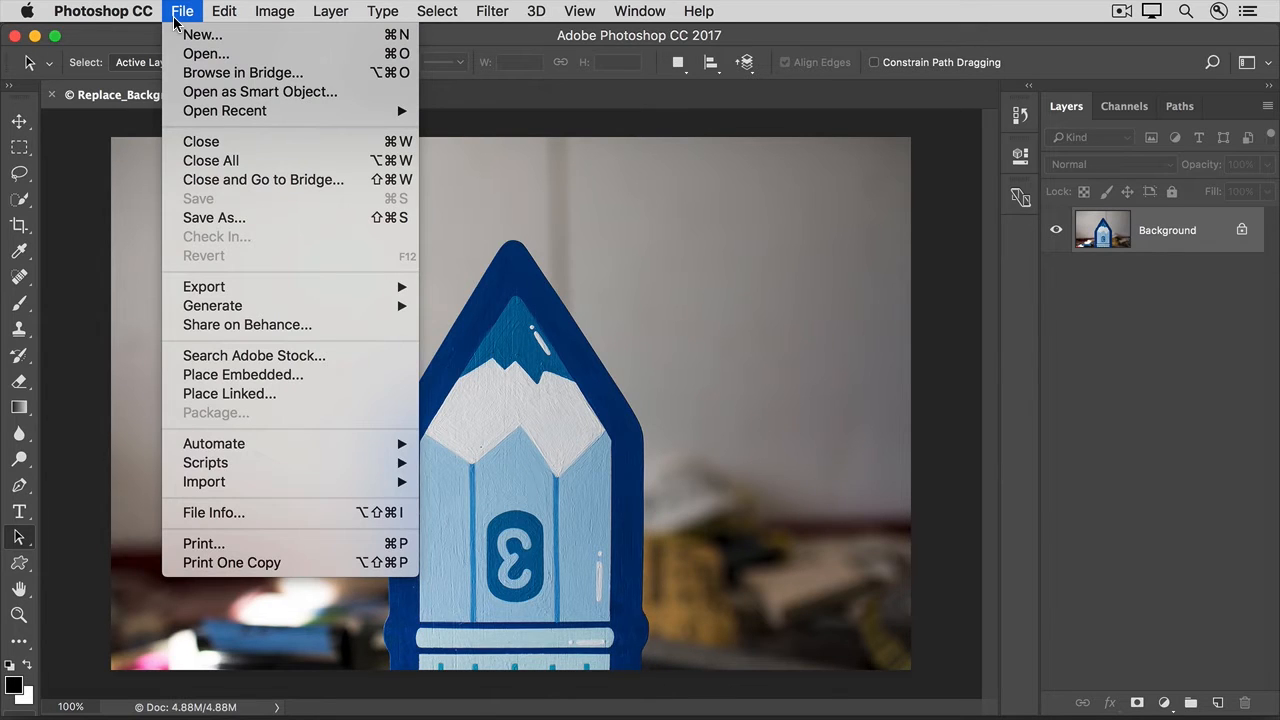
pyautogui.click(184, 384)
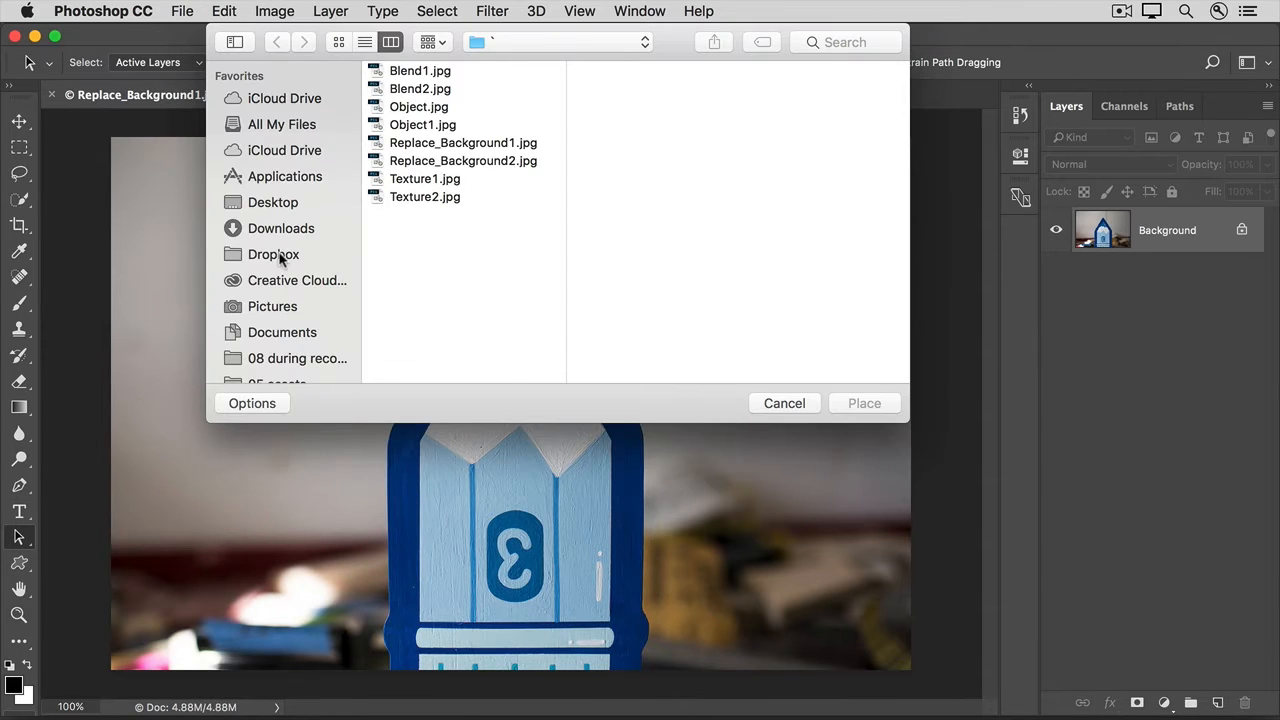
pyautogui.click(431, 164)
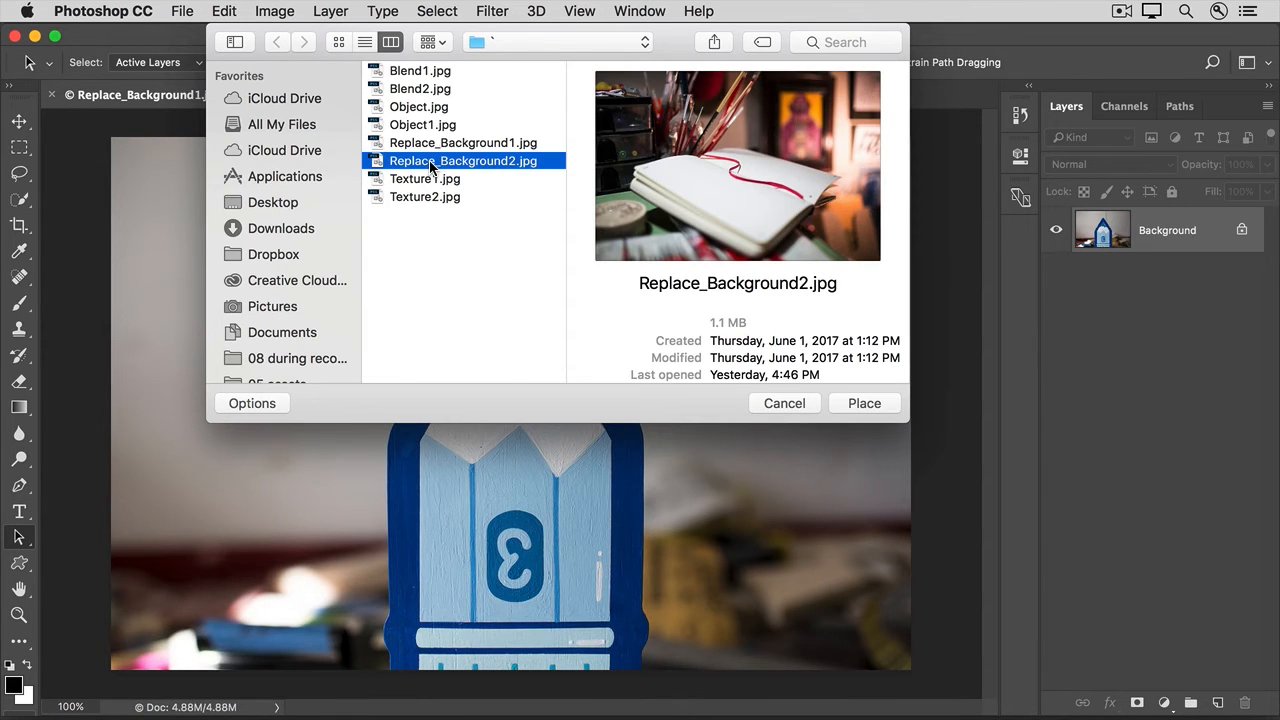
pyautogui.click(864, 402)
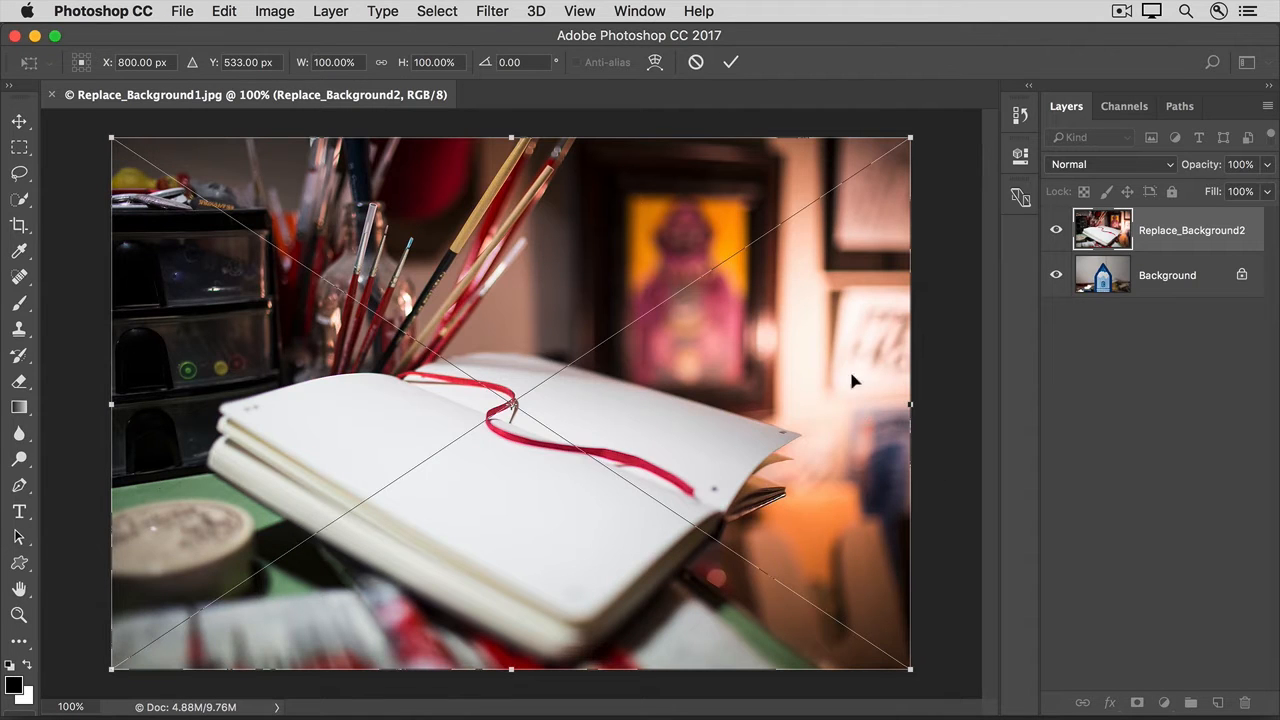
pyautogui.click(730, 64)
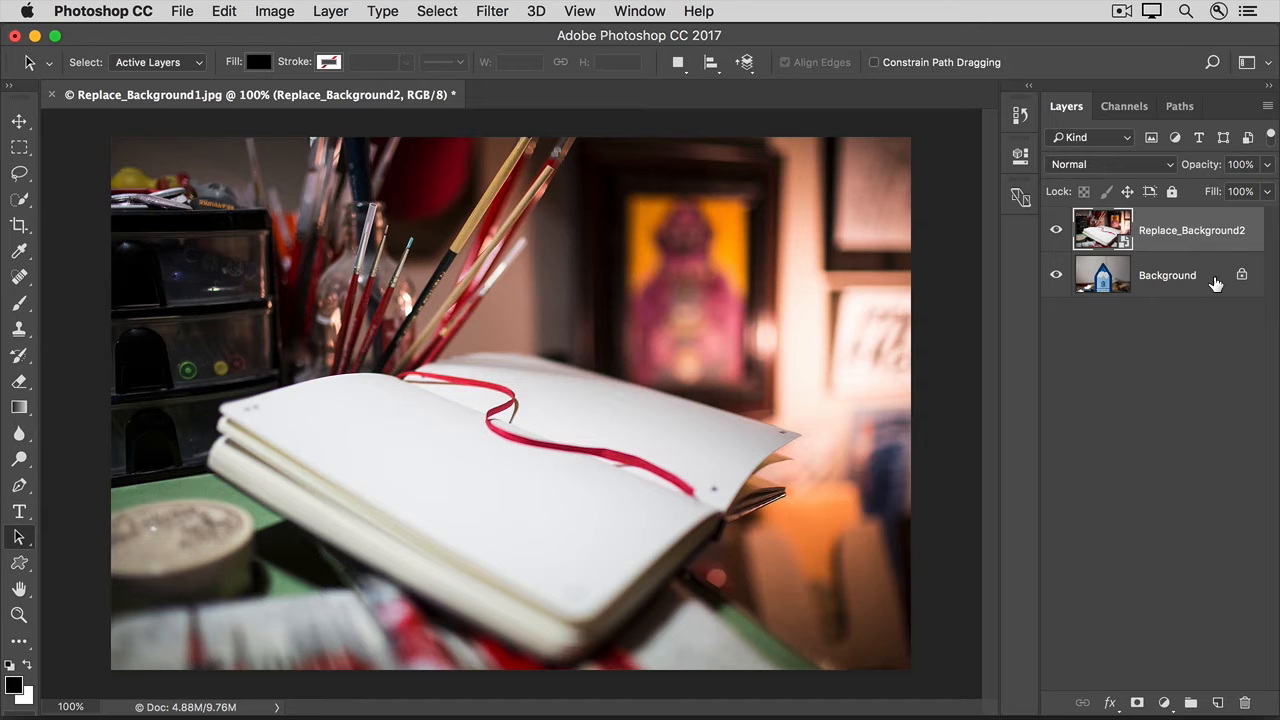
# - Convert the locked Background into a regular layer named Pencil
pyautogui.click(1215, 284)
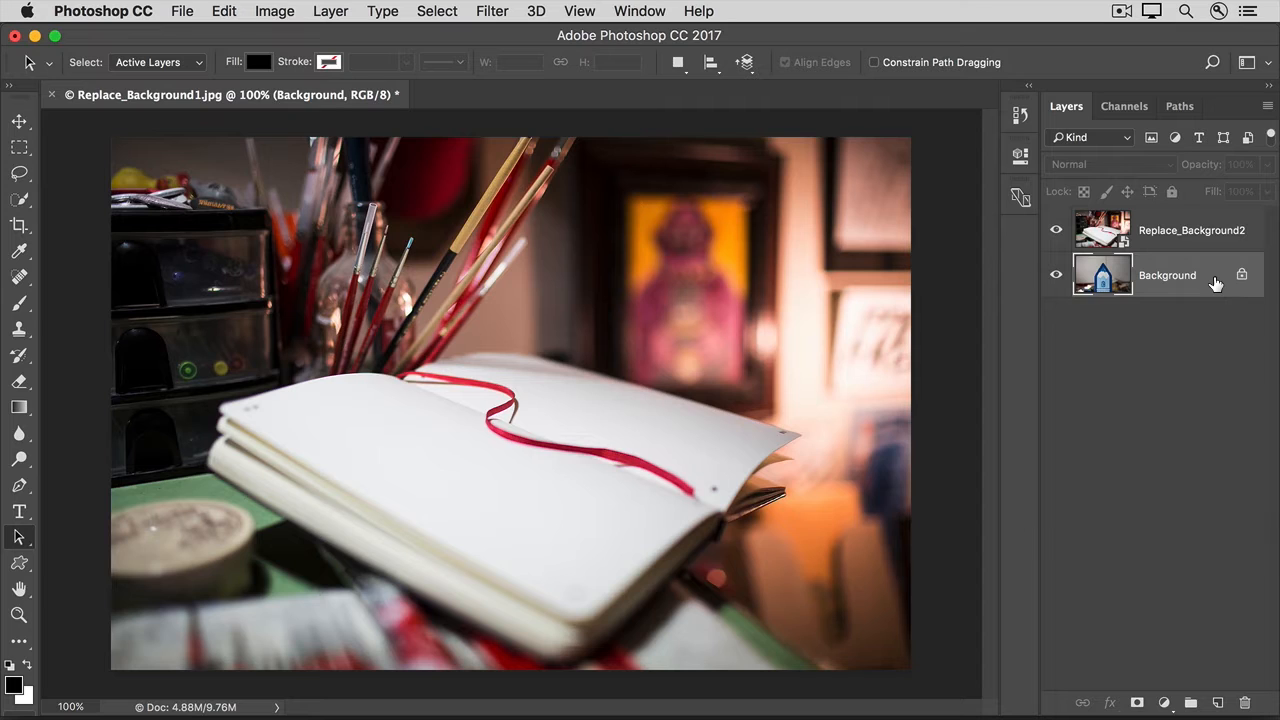
pyautogui.rightClick(1215, 284)
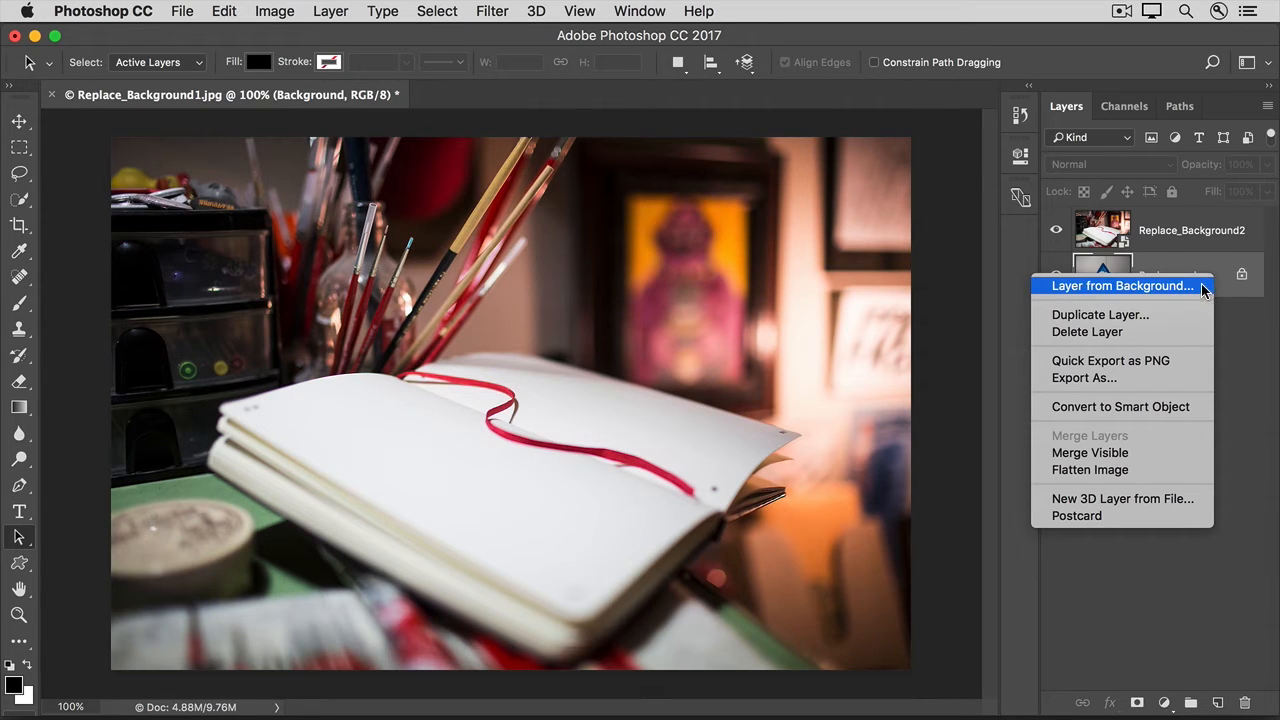
pyautogui.click(1205, 289)
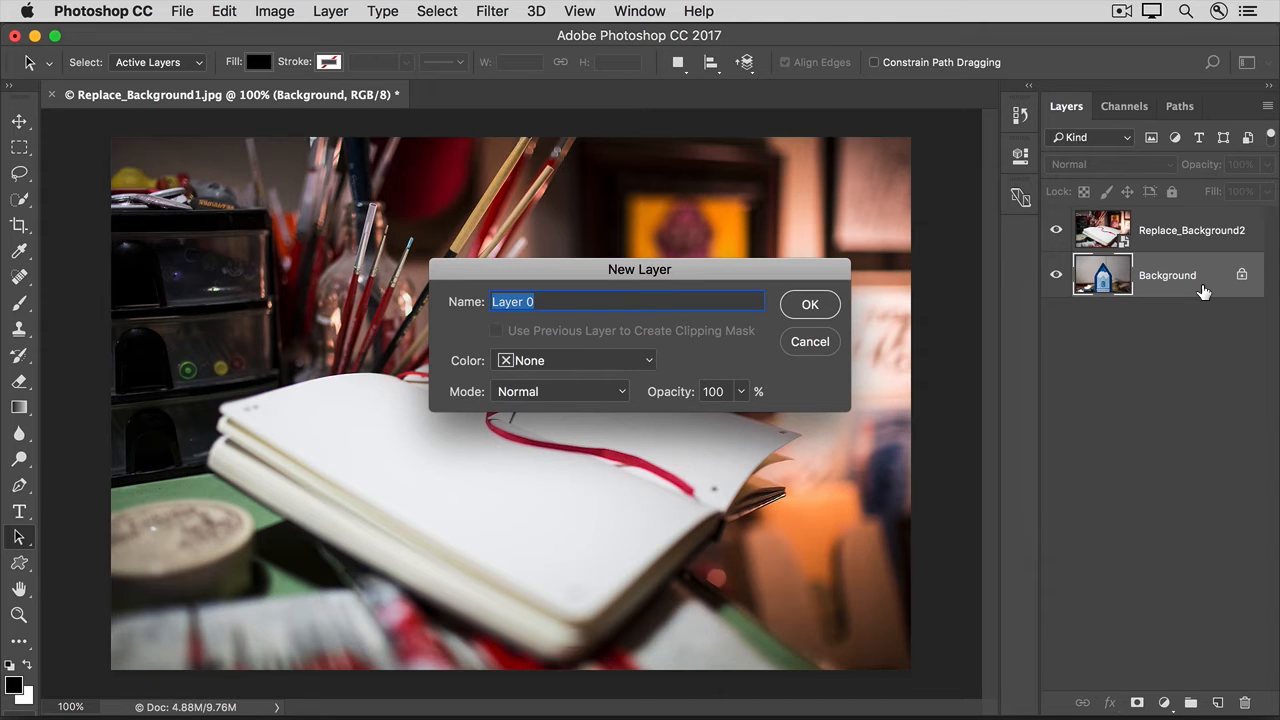
pyautogui.write('Pencil')
pyautogui.click(826, 303)
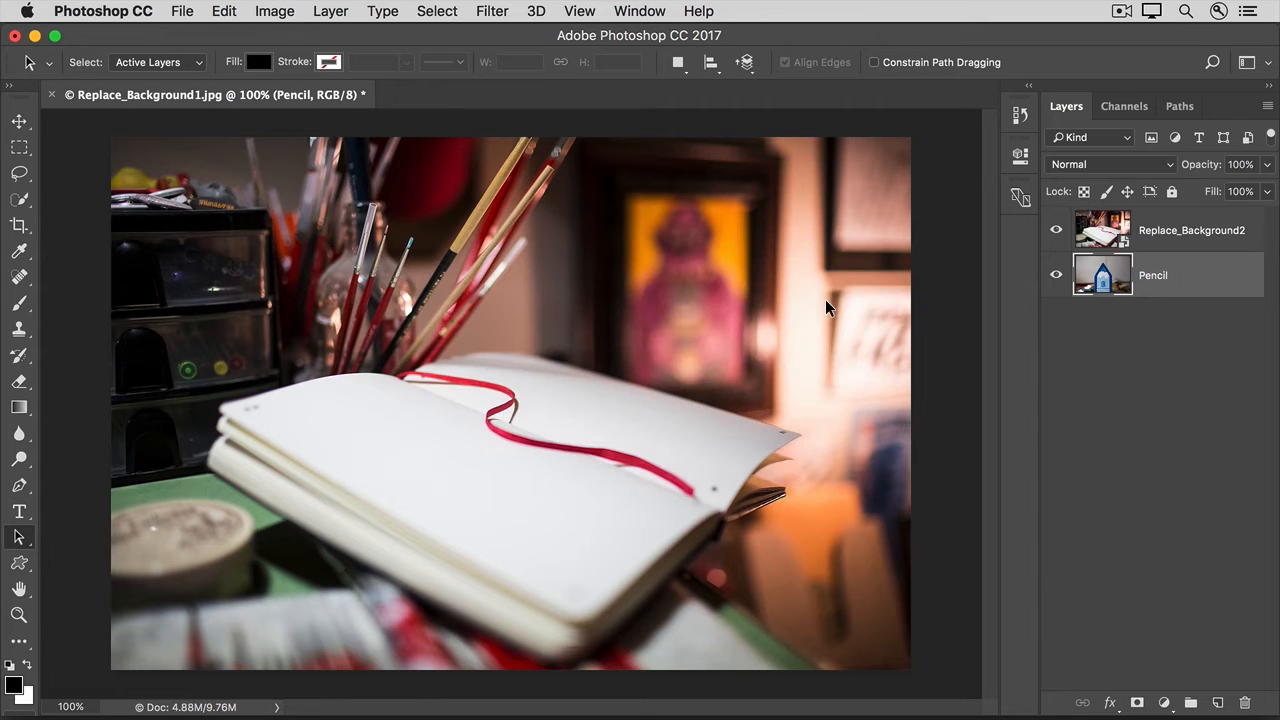
# - Move the Replace_Background2 layer below the Pencil layer in the layer stack
pyautogui.click(1182, 242)
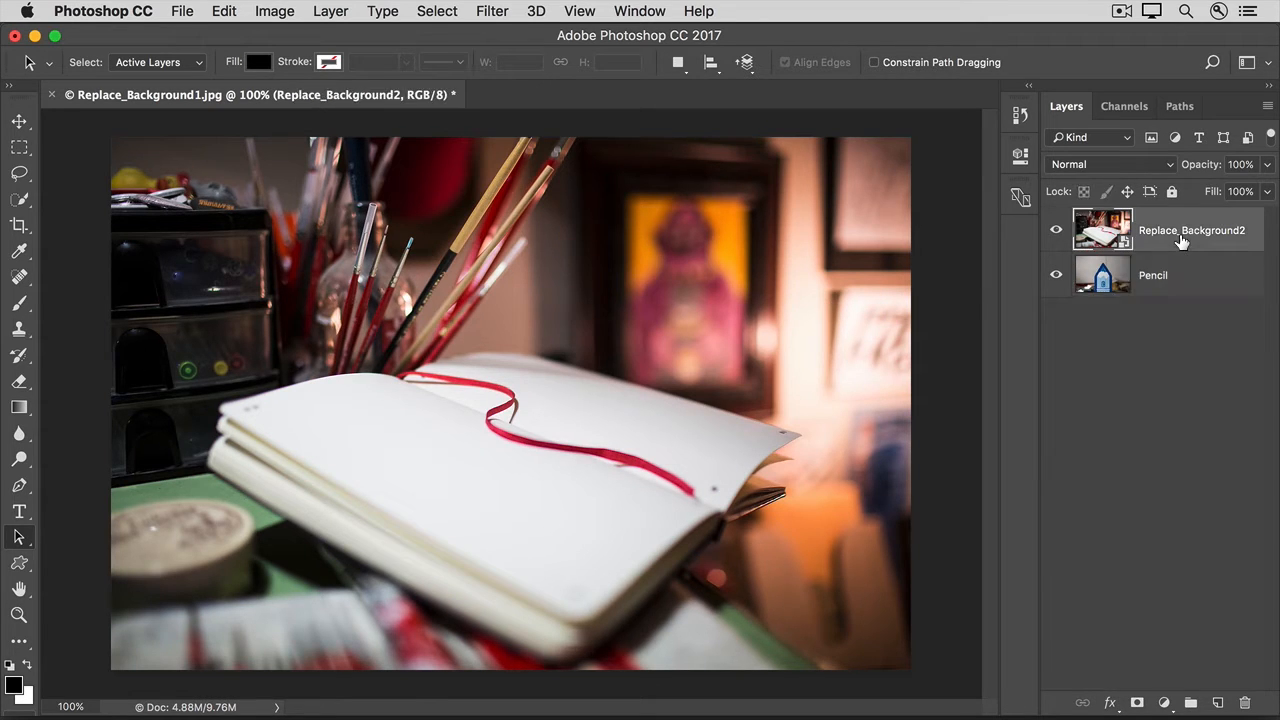
pyautogui.moveTo(1180, 238); pyautogui.dragTo(1181, 292)
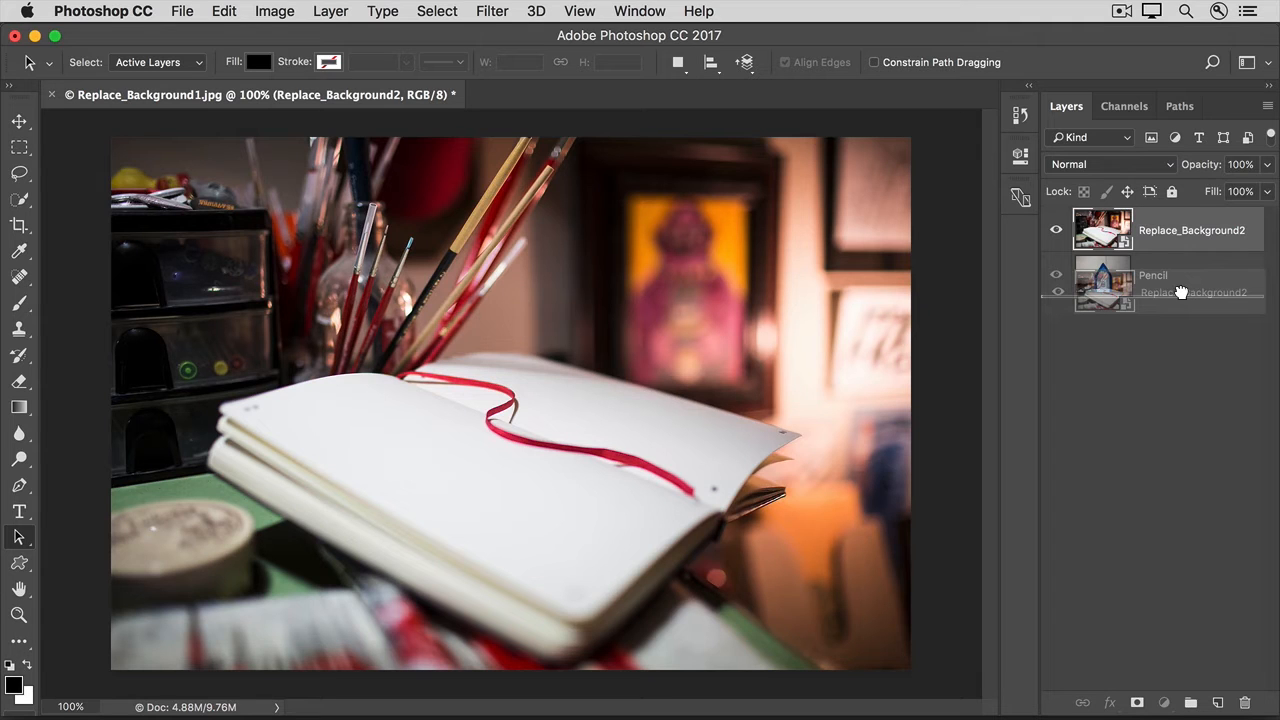
pyautogui.moveTo(1181, 292); pyautogui.dragTo(1183, 298)
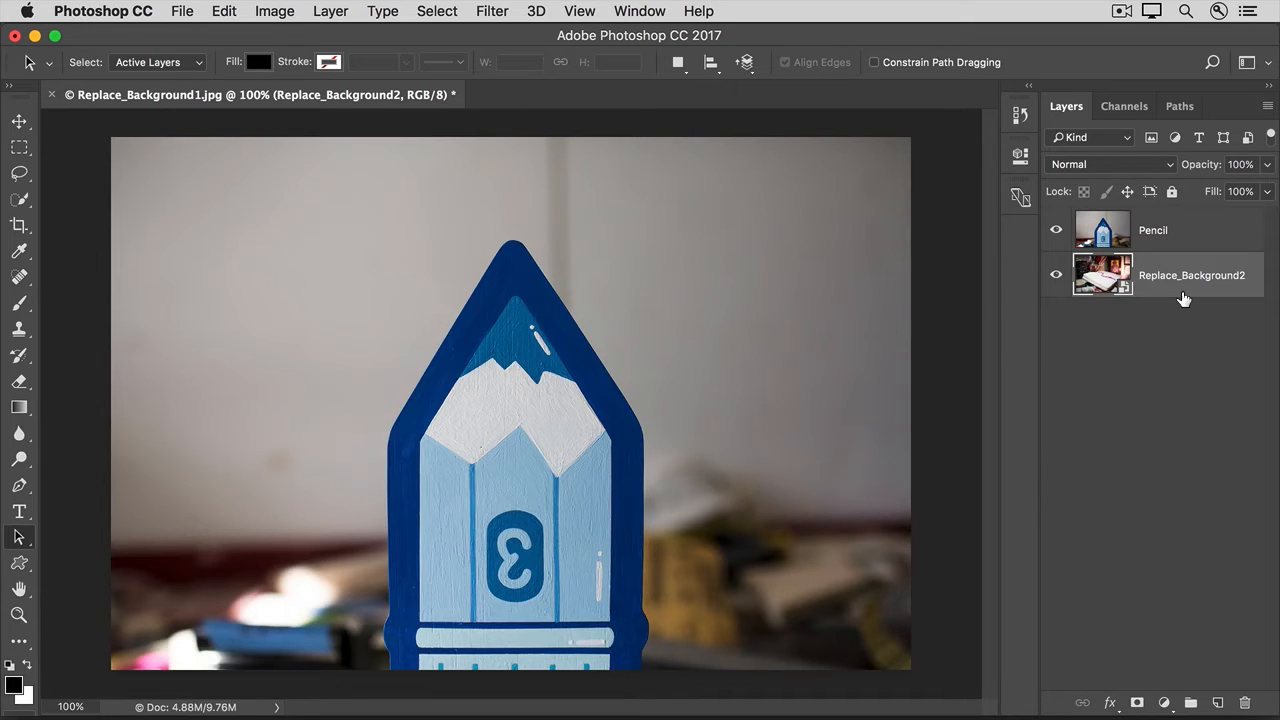
# - On the Pencil layer, select the whole backdrop around the pencil with the Quick Selection tool
pyautogui.click(1190, 238)
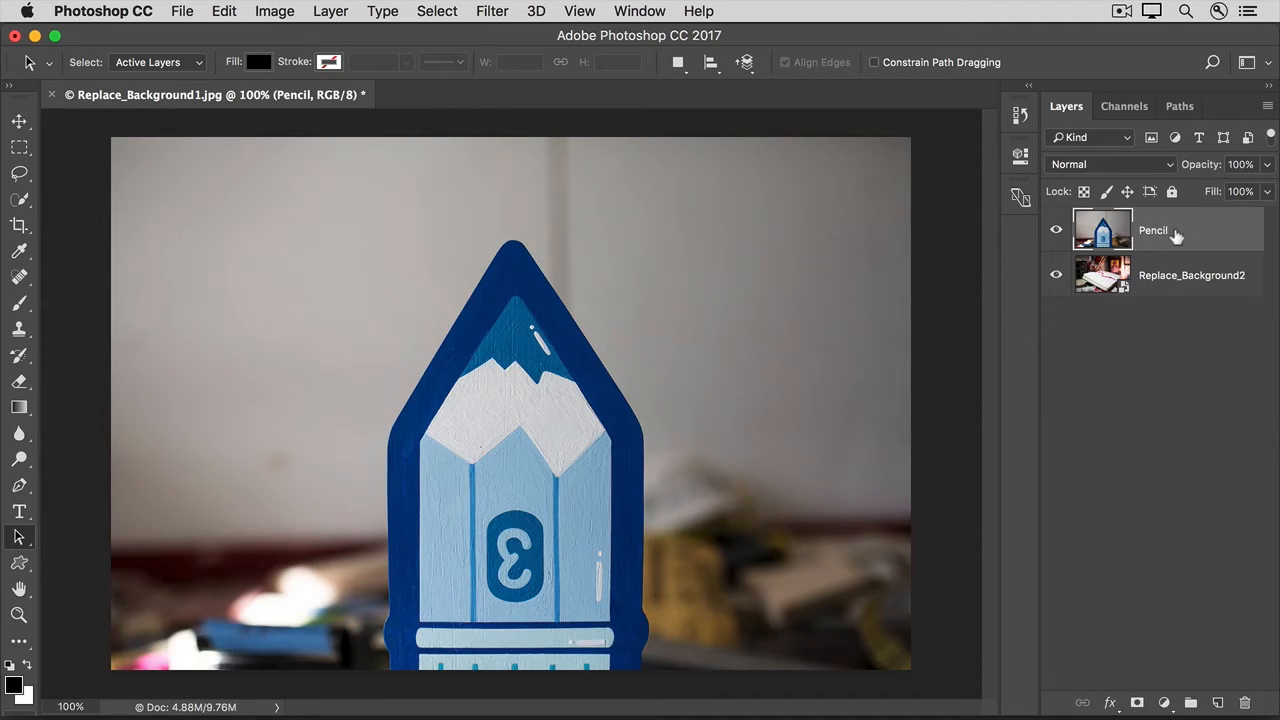
pyautogui.click(29, 204)
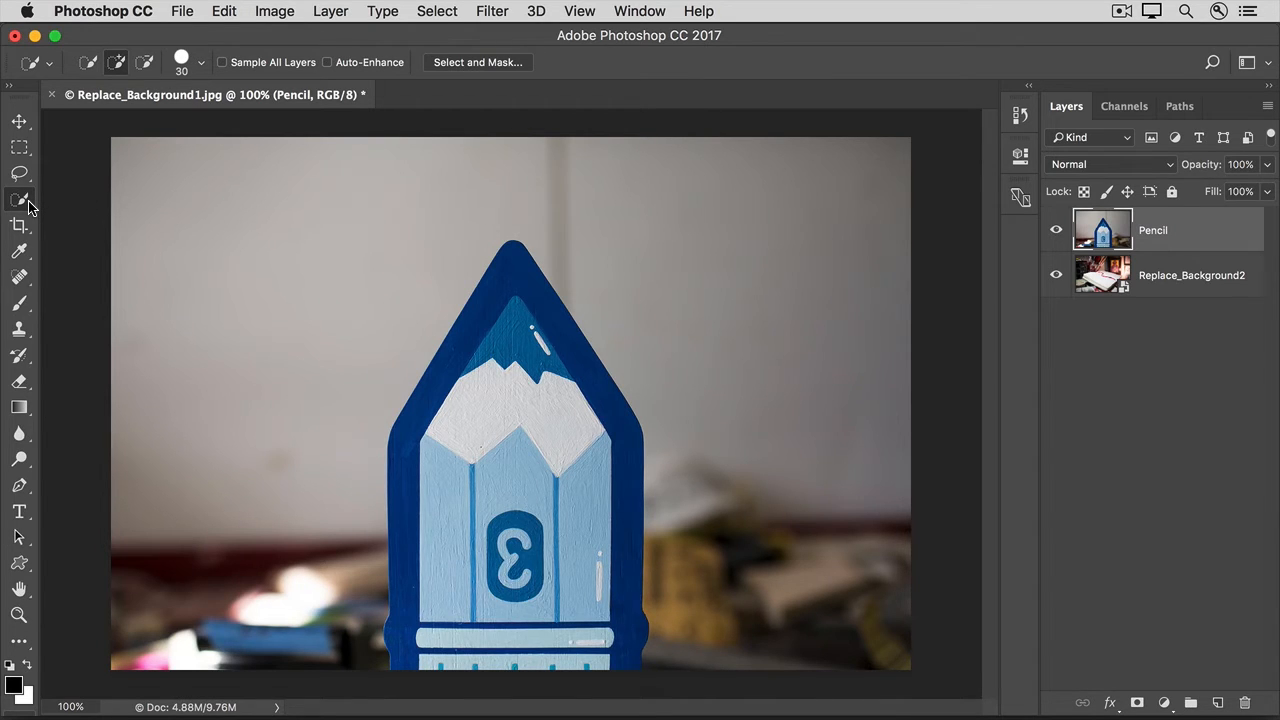
pyautogui.moveTo(264, 380); pyautogui.dragTo(294, 254)
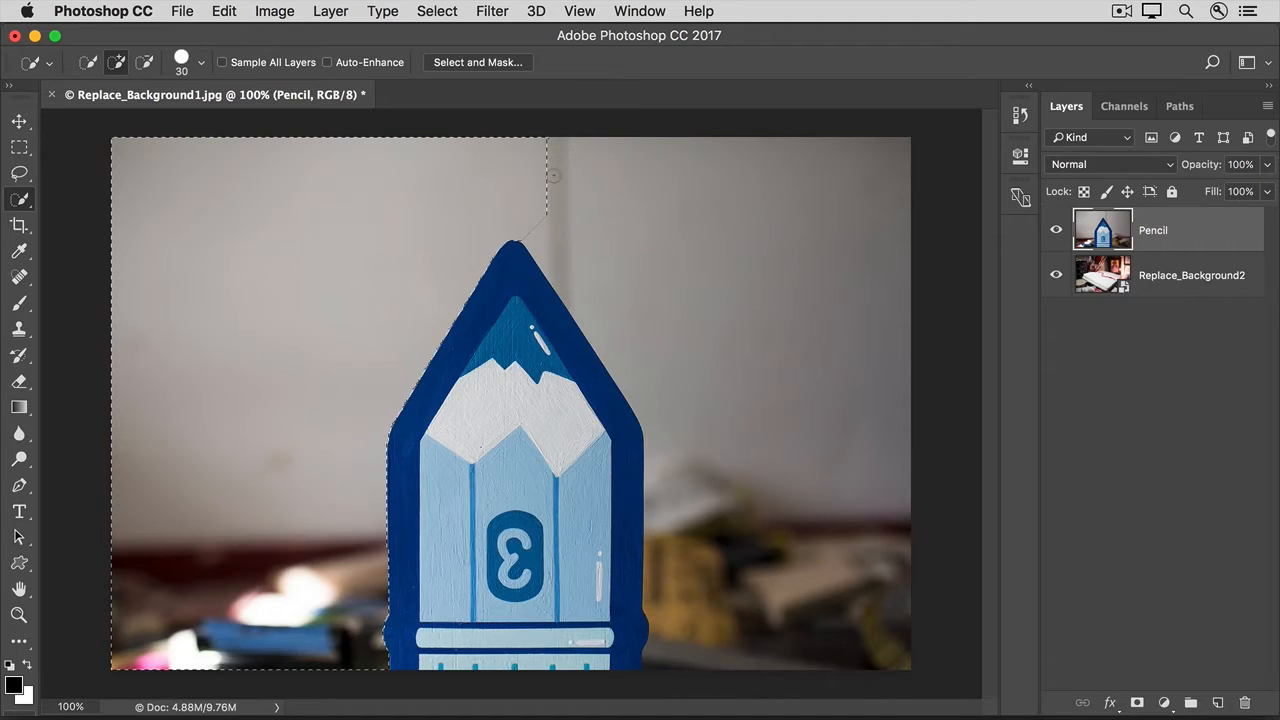
pyautogui.moveTo(553, 175)
pyautogui.mouseDown()
pyautogui.moveTo(606, 187)
pyautogui.moveTo(688, 298)
pyautogui.mouseUp()
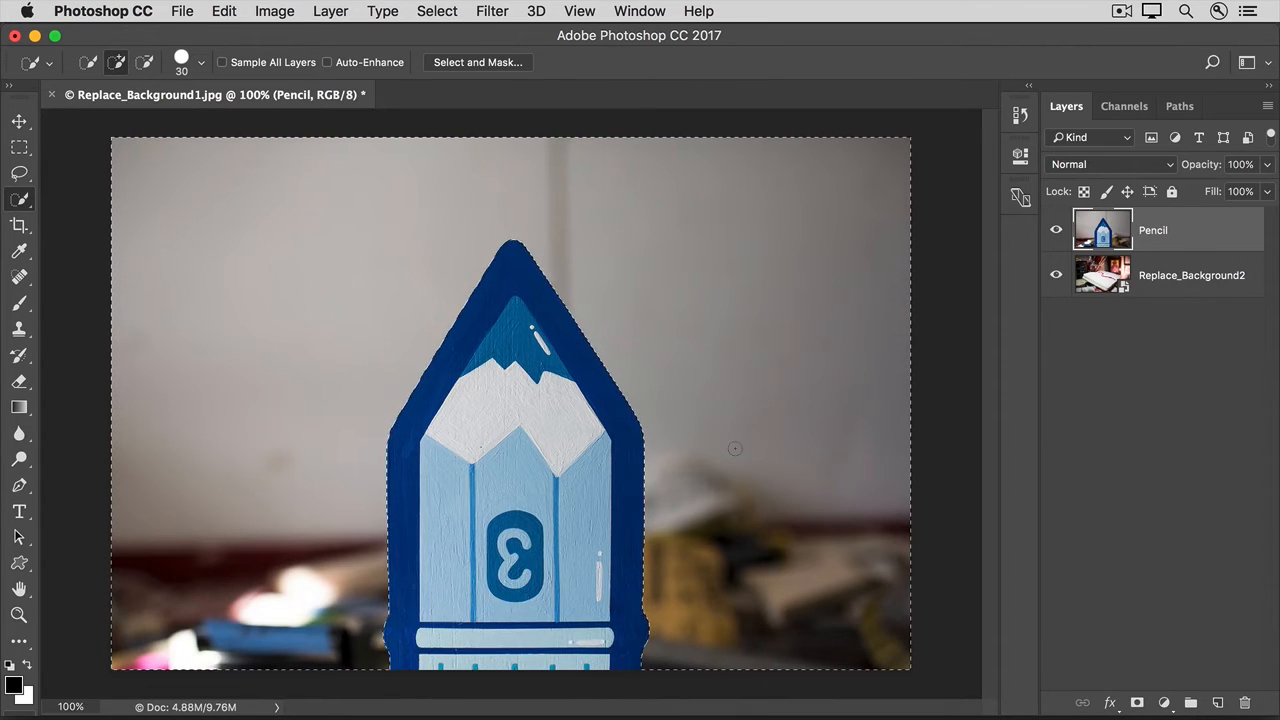
# - Invert the selection to the pencil and add it to the Pencil layer as a layer mask
pyautogui.click(431, 12)
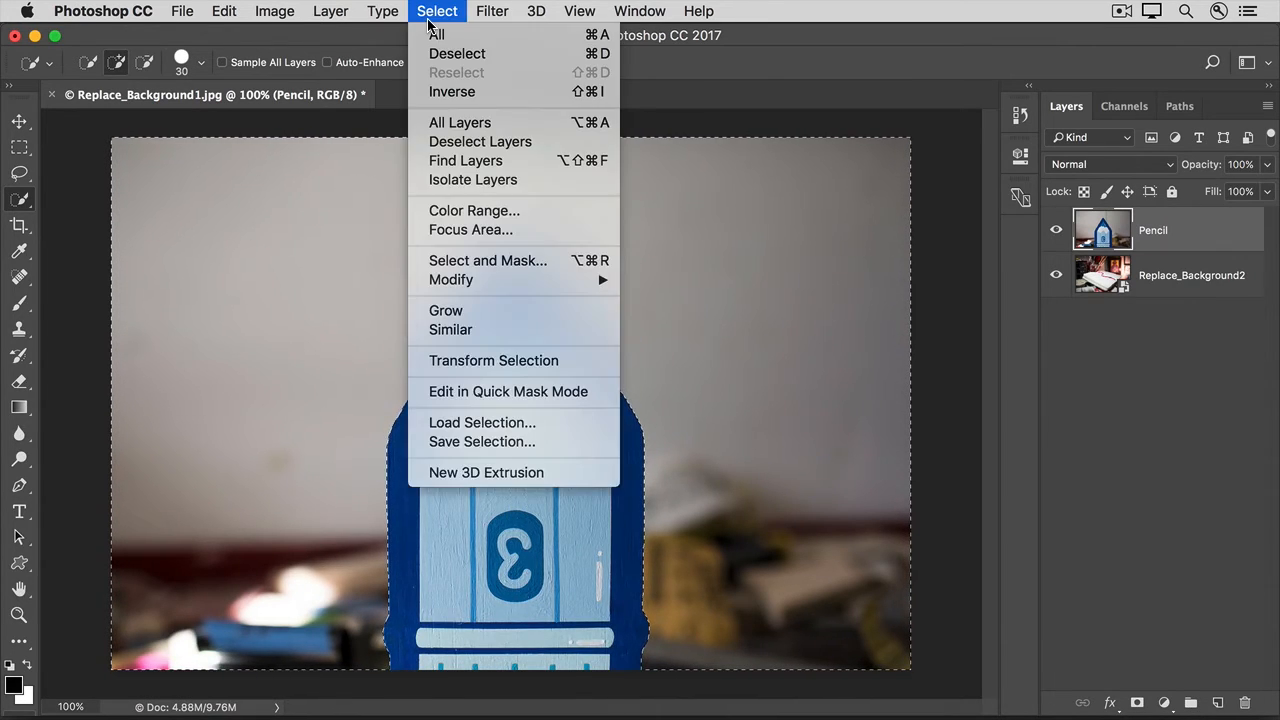
pyautogui.click(431, 92)
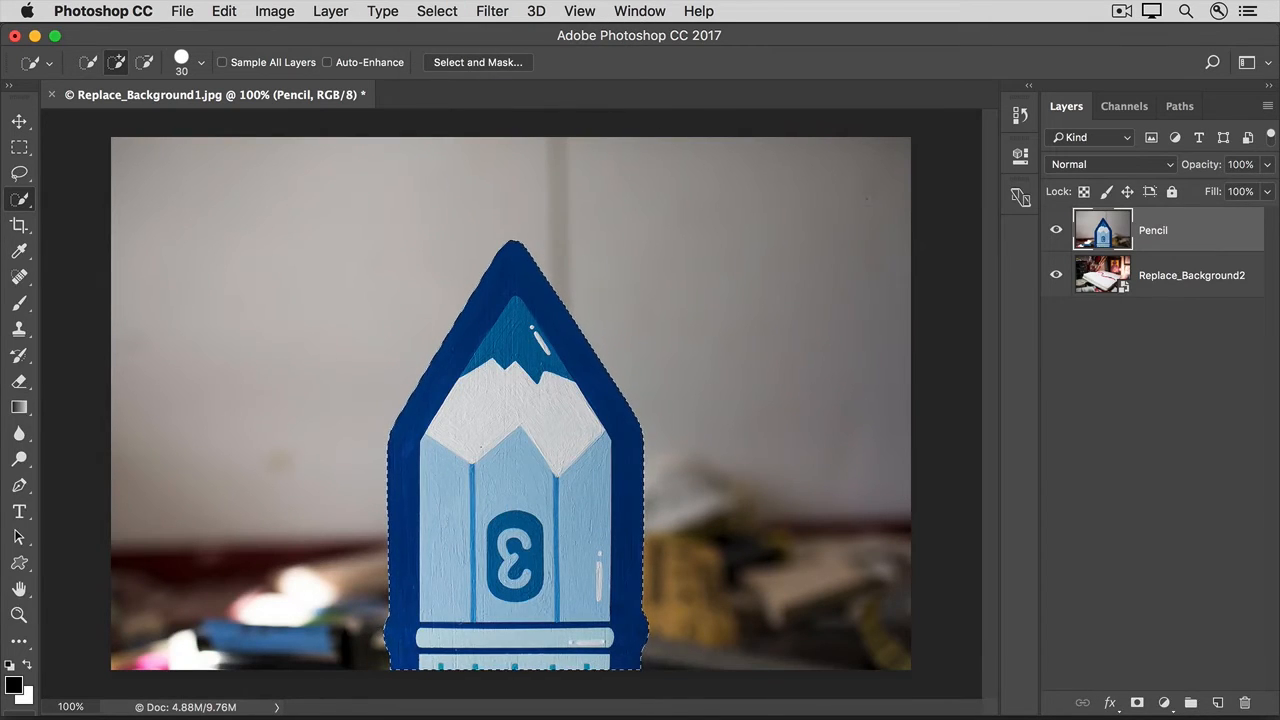
pyautogui.click(1139, 704)
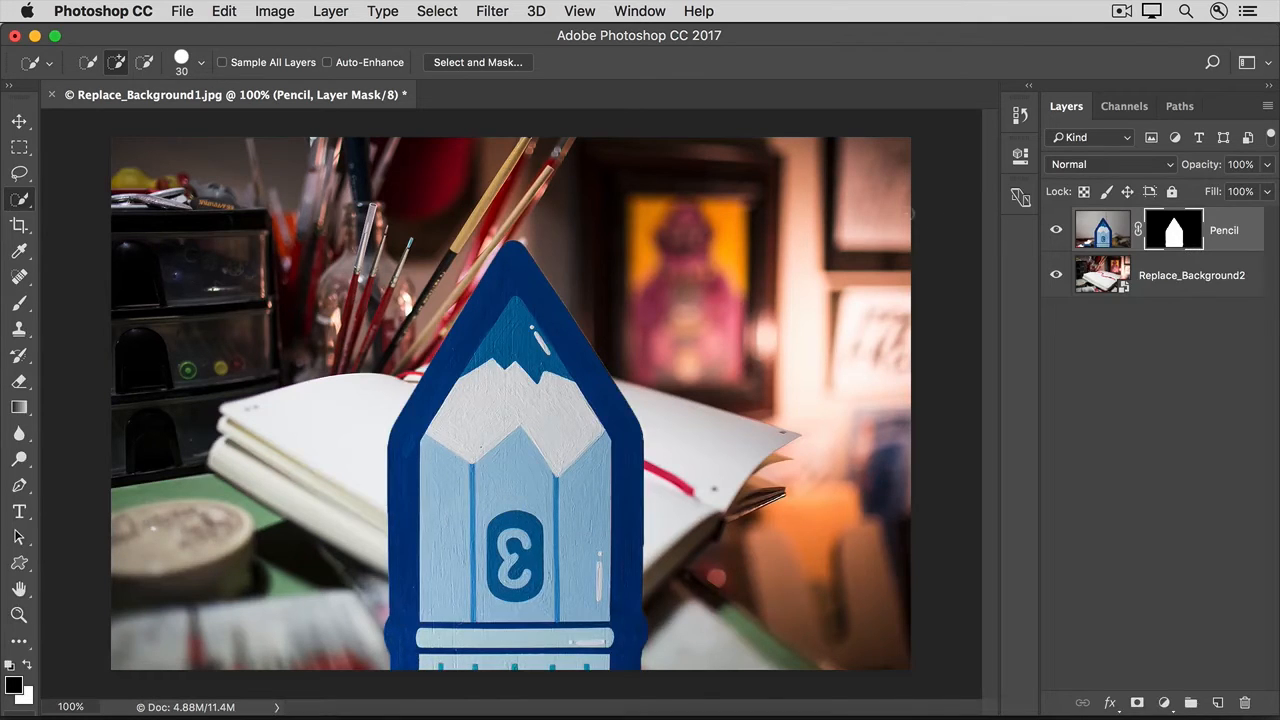
# - Open the Pencil layer's mask in Select and Mask and set the view mode to On Layers
pyautogui.click(440, 15)
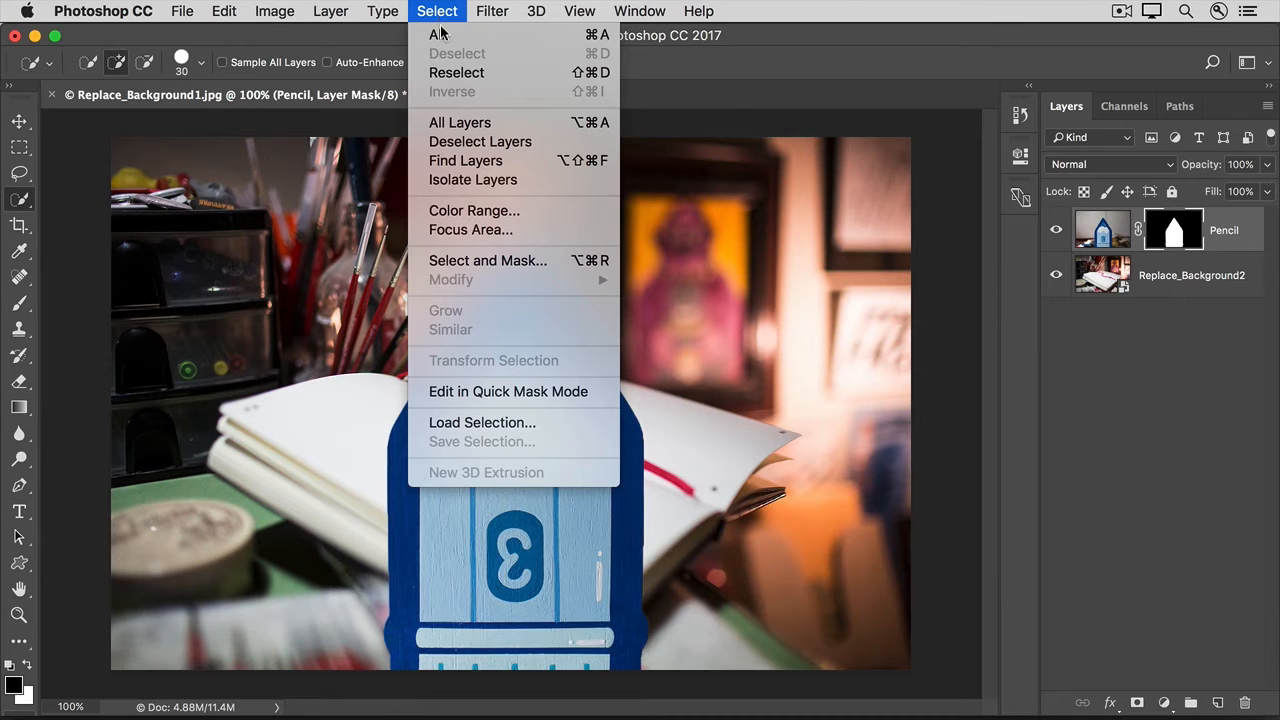
pyautogui.click(431, 262)
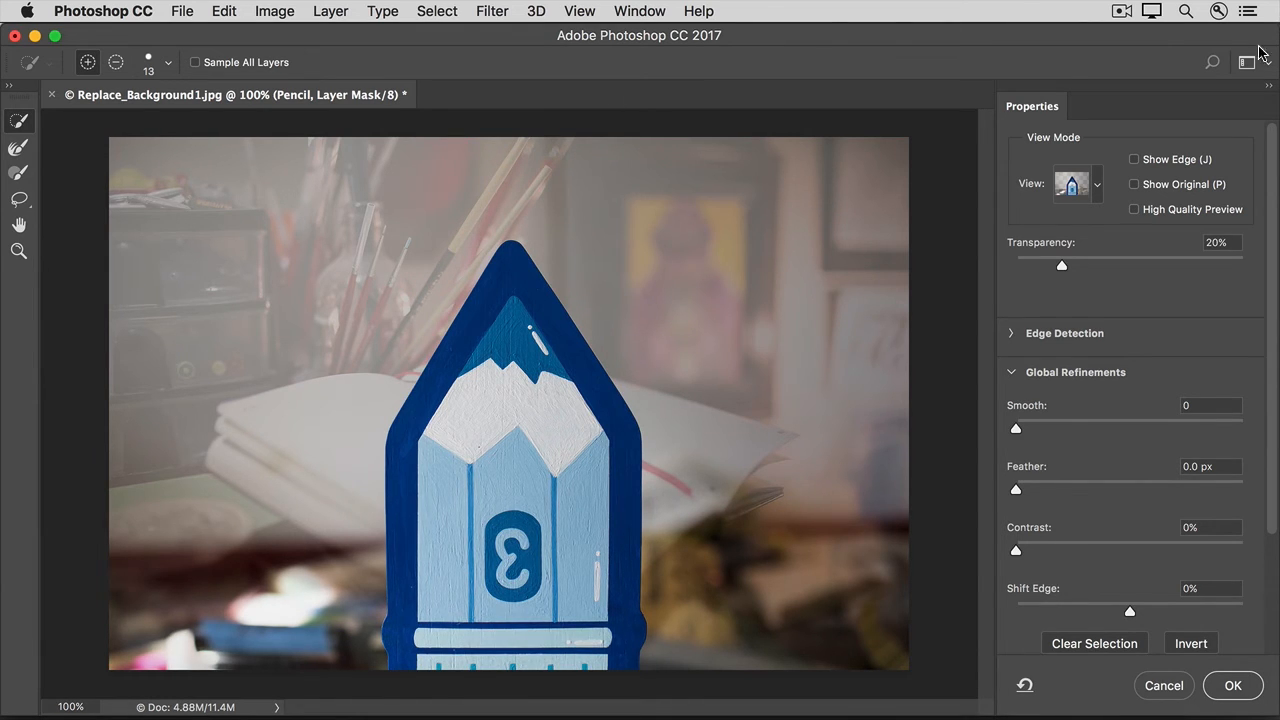
pyautogui.click(1075, 203)
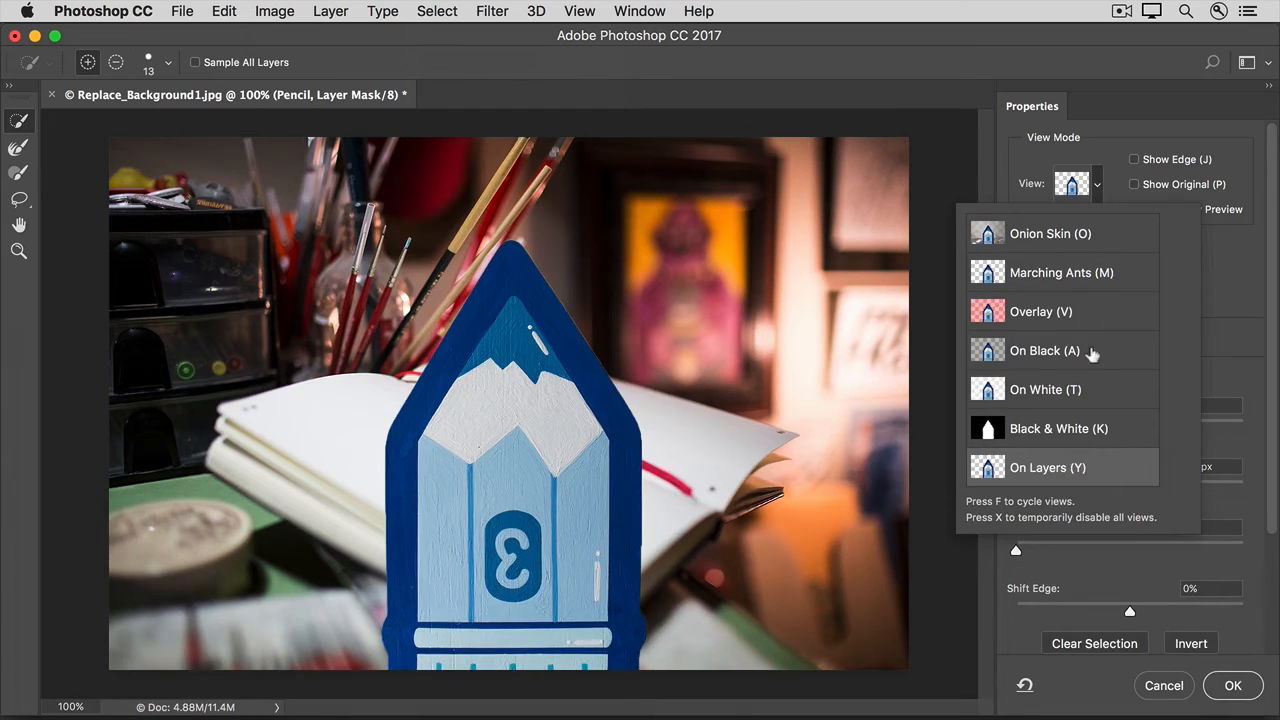
pyautogui.click(1016, 168)
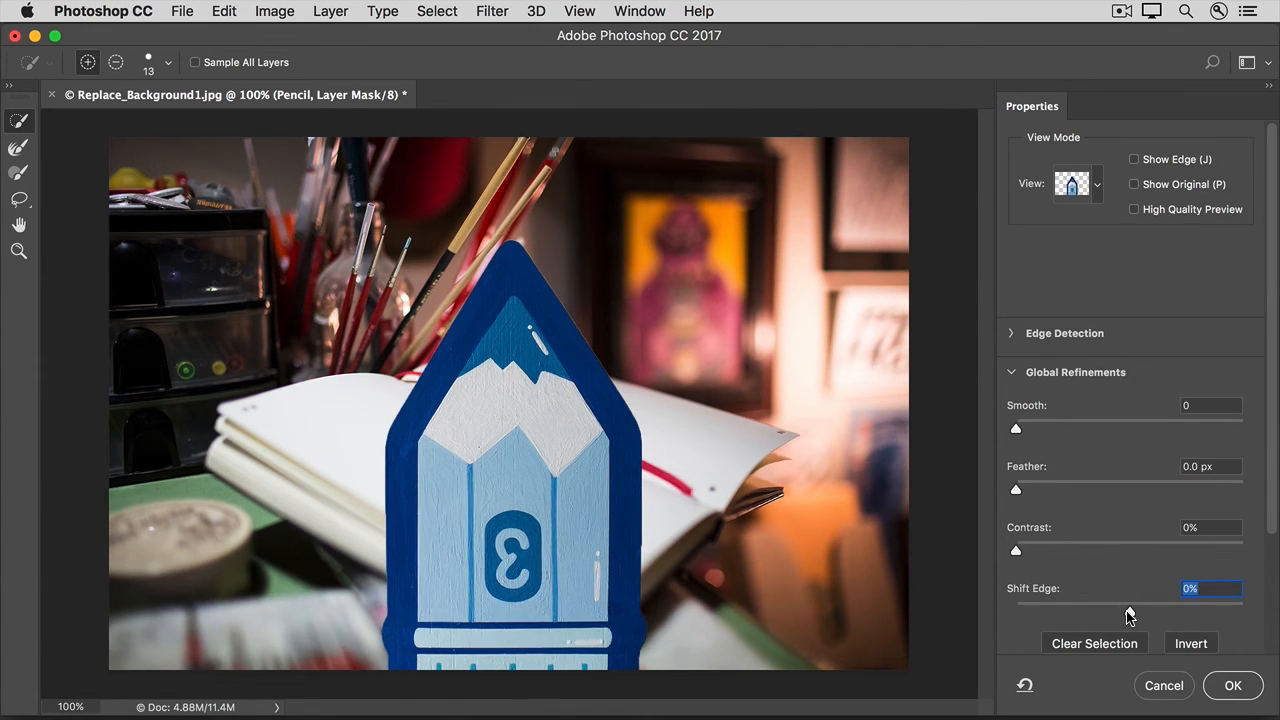
# - Refine the mask with Shift Edge -52%, Smooth 9 and Contrast 14%, and output it to the layer mask
pyautogui.moveTo(1127, 610); pyautogui.dragTo(1070, 610)
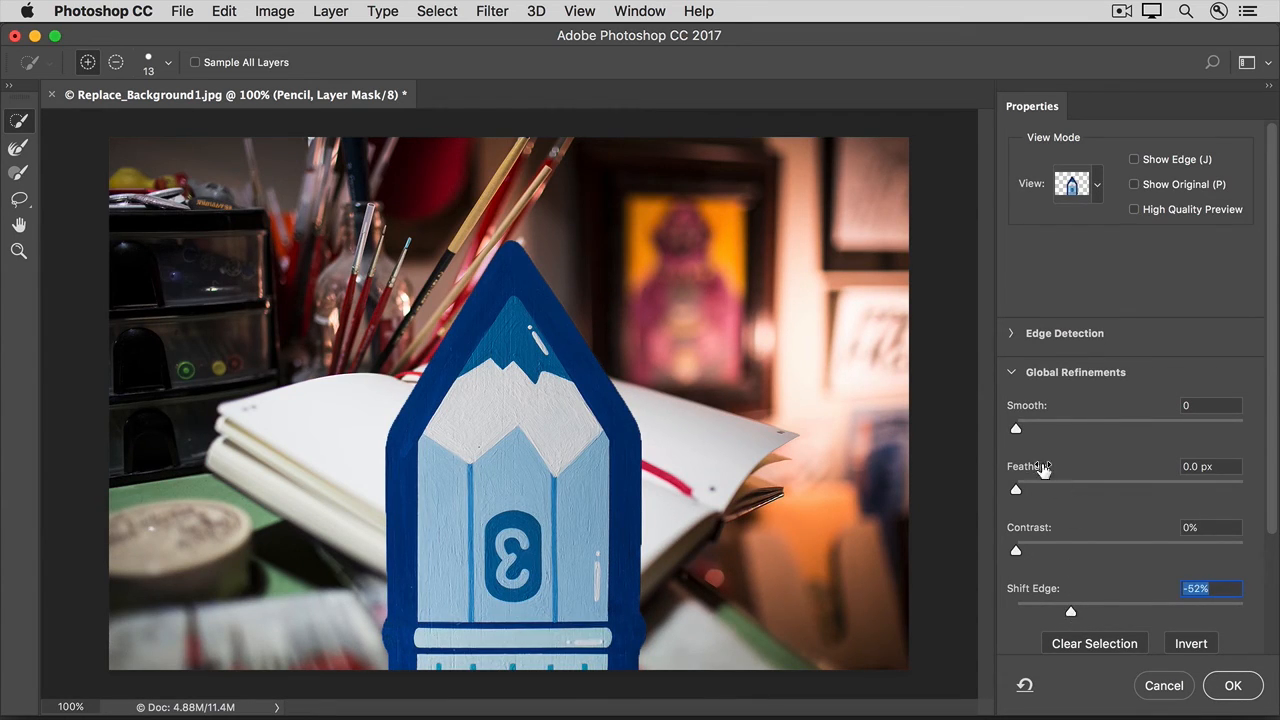
pyautogui.moveTo(1016, 430); pyautogui.dragTo(1038, 434)
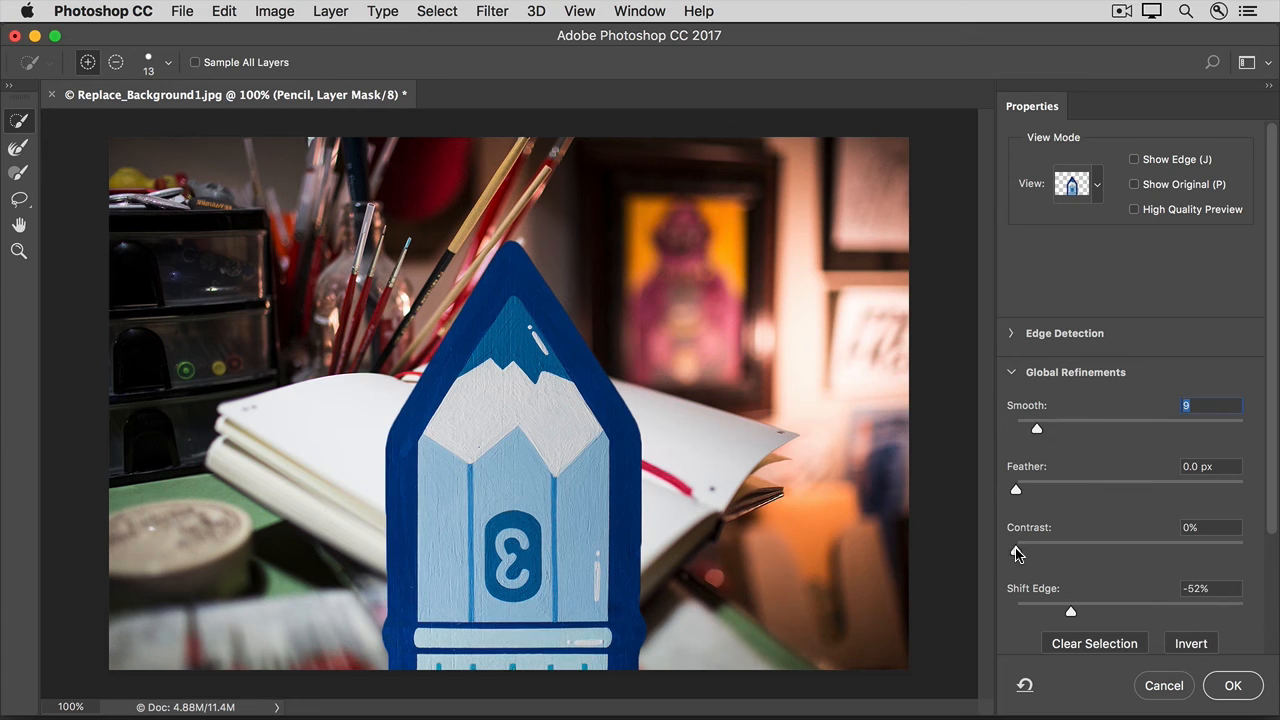
pyautogui.moveTo(1016, 550); pyautogui.dragTo(1047, 555)
pyautogui.scroll(-5, 1047, 553)
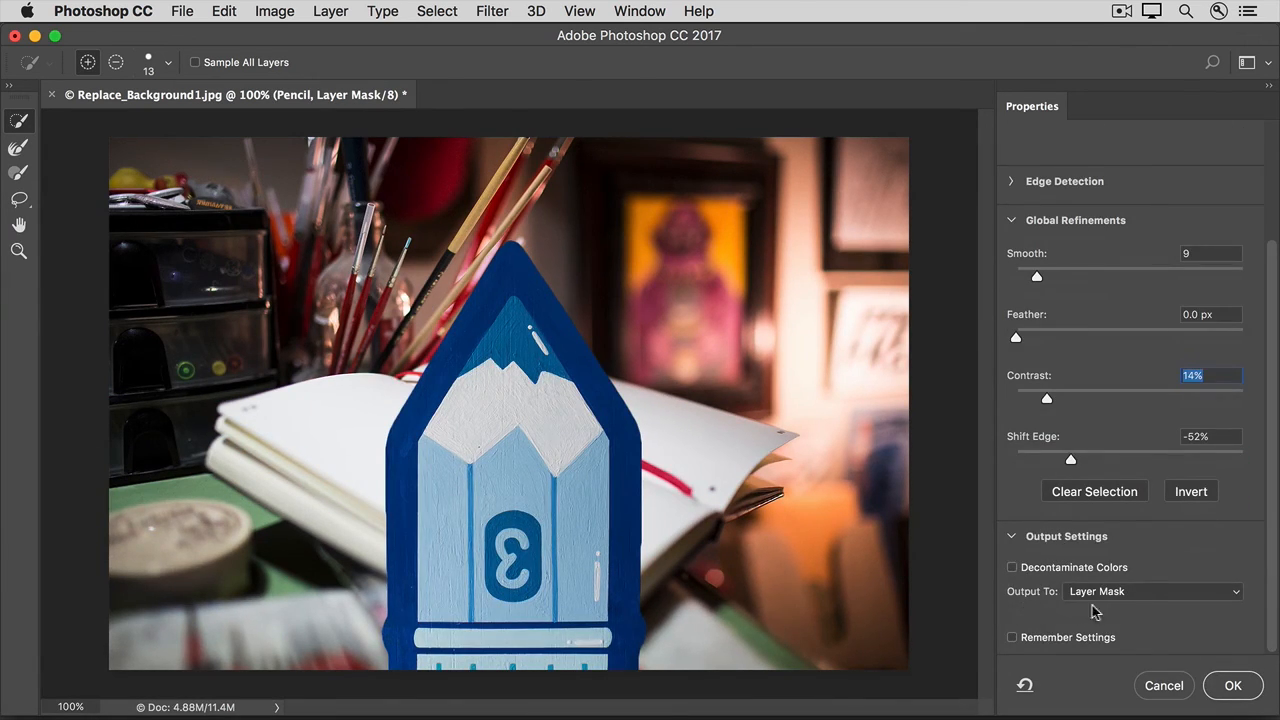
pyautogui.click(1220, 688)
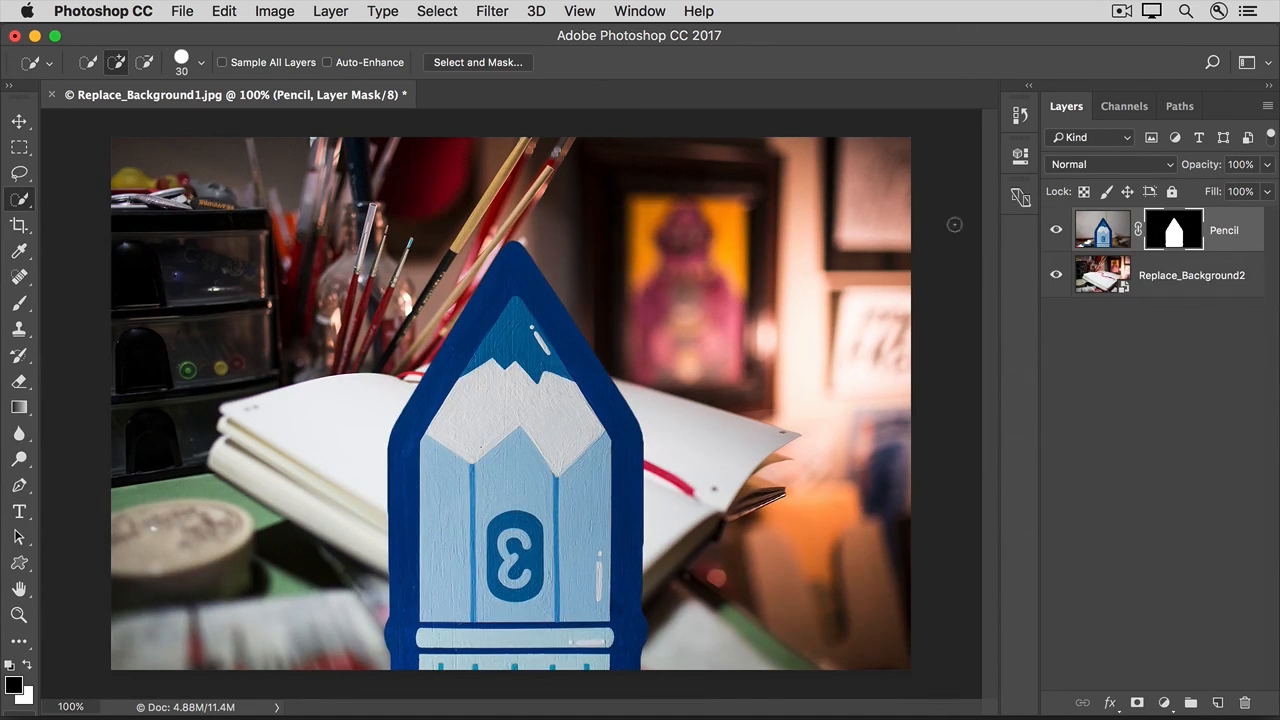
# - Move the masked pencil sideways across the image to cover the right half of the open notebook
pyautogui.click(20, 121)
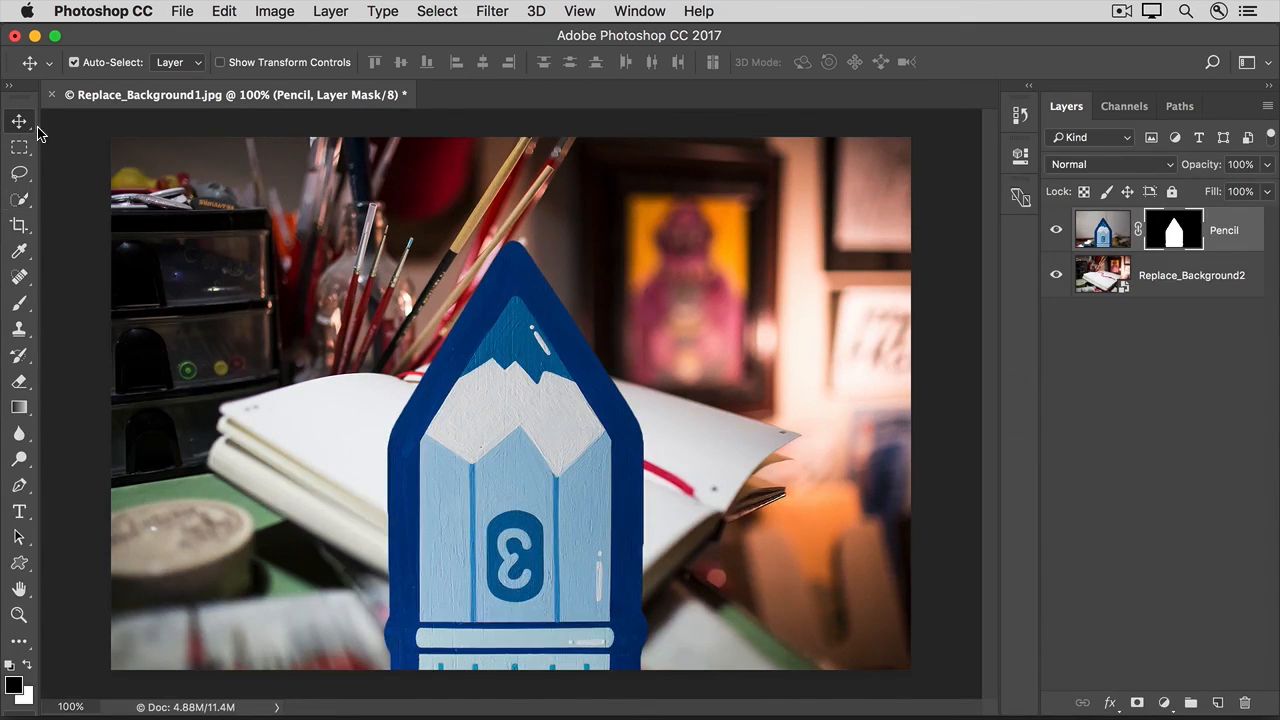
pyautogui.moveTo(499, 388); pyautogui.dragTo(688, 376)
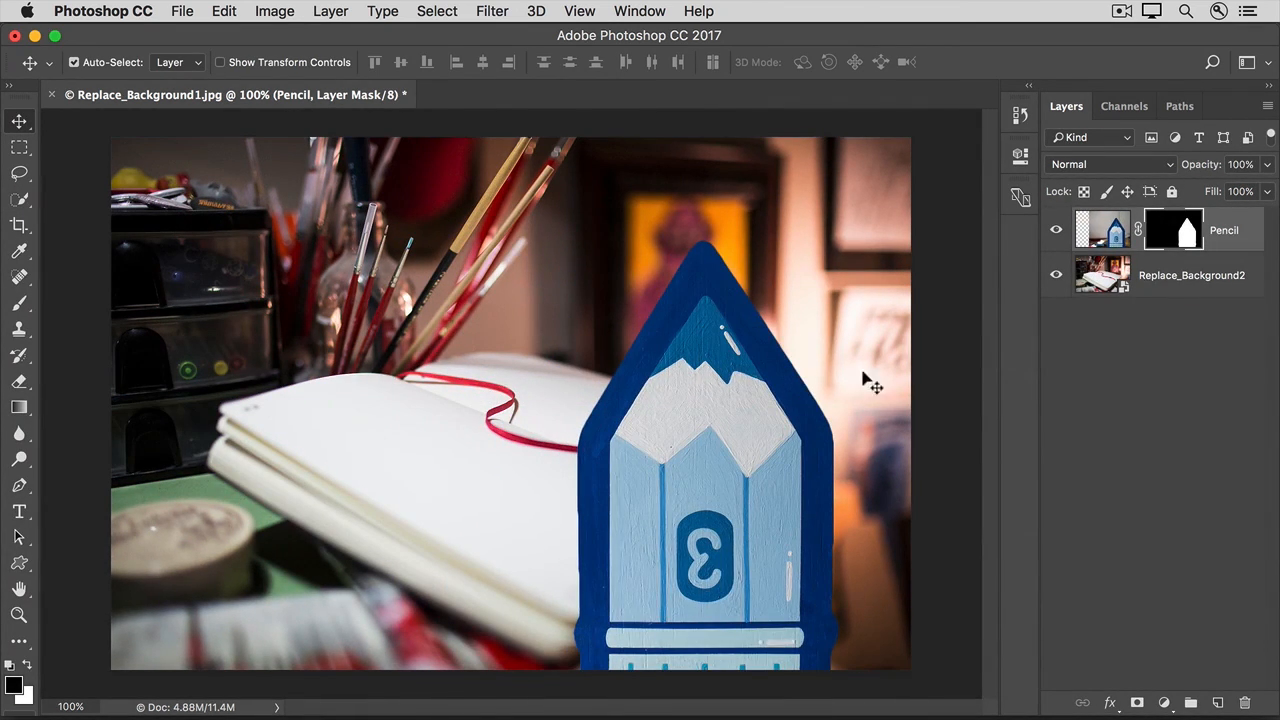